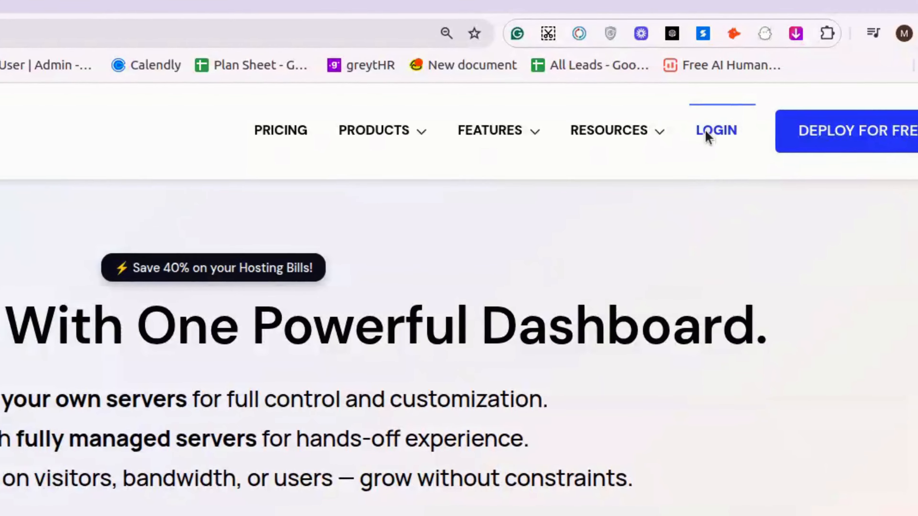
- Log in to ServerAvatar and open the form for creating an instant backup
left_click(707, 134)
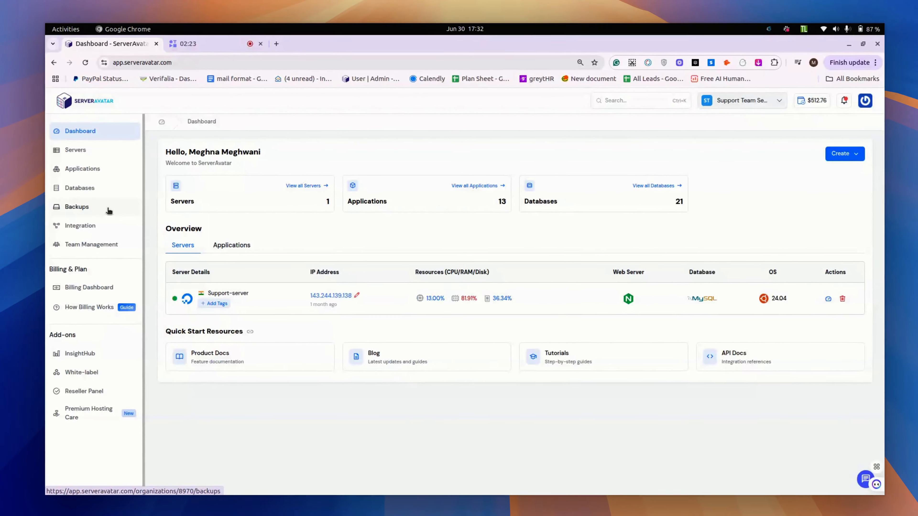
left_click(117, 231)
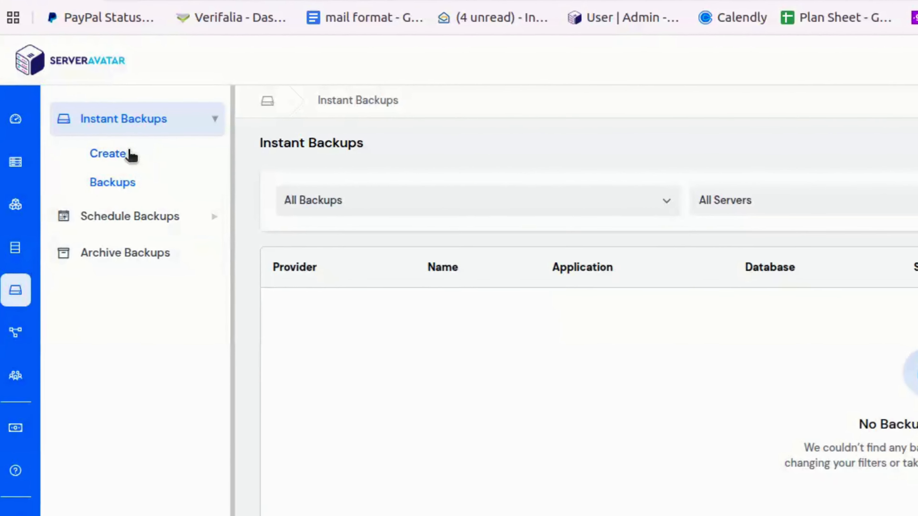
left_click(129, 154)
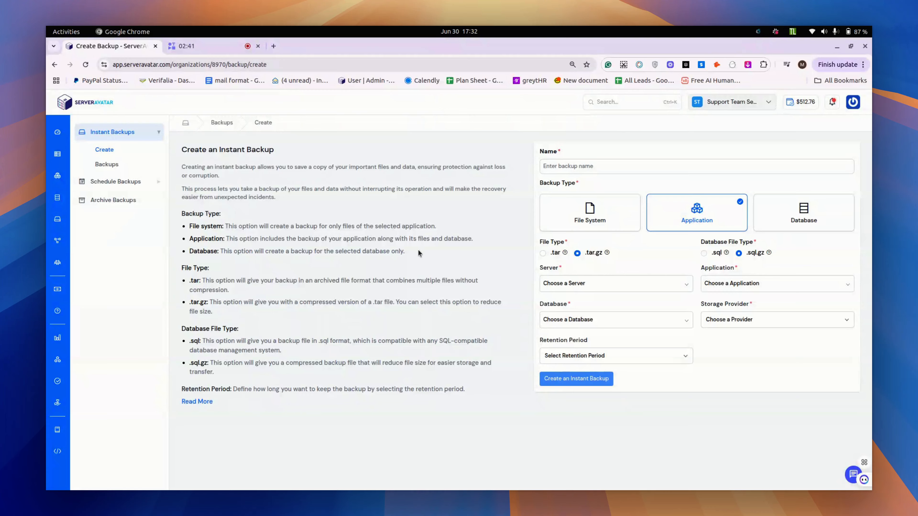
- Name the instant backup wpappbackup and set its backup type to Application
left_click(690, 166)
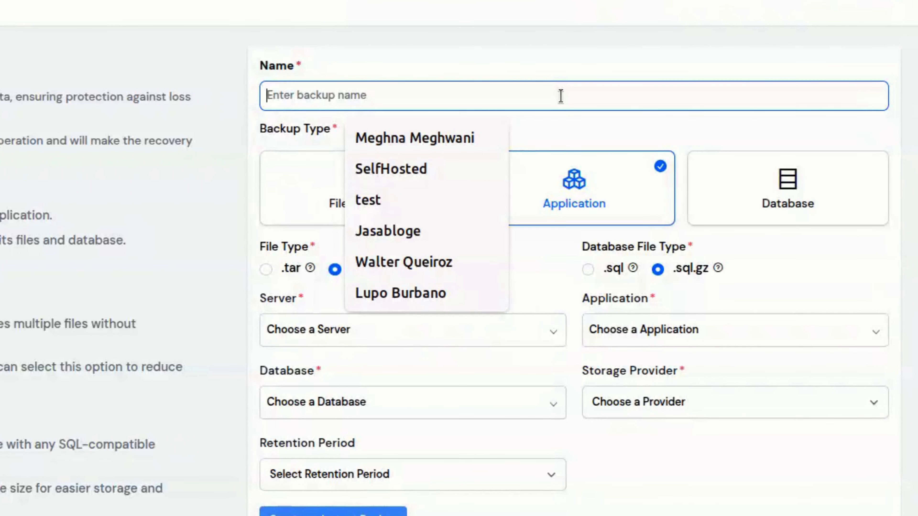
type("wpapp")
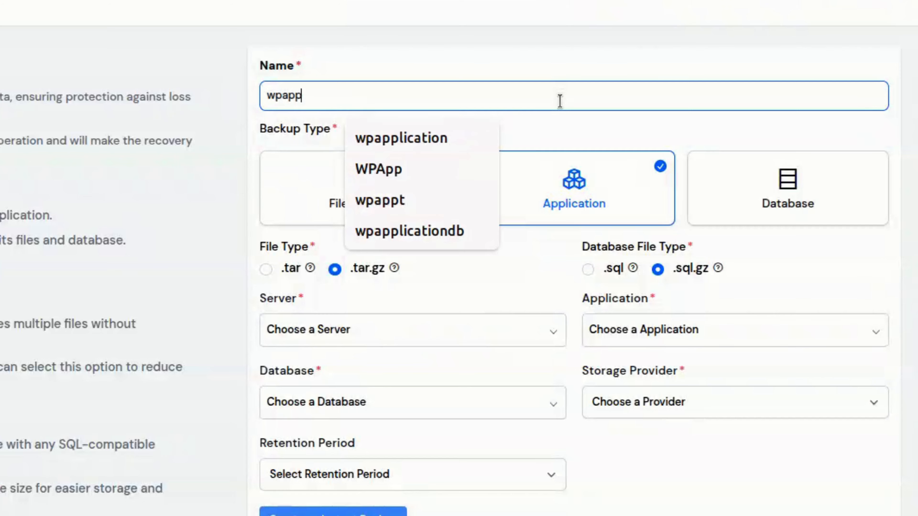
type("backu")
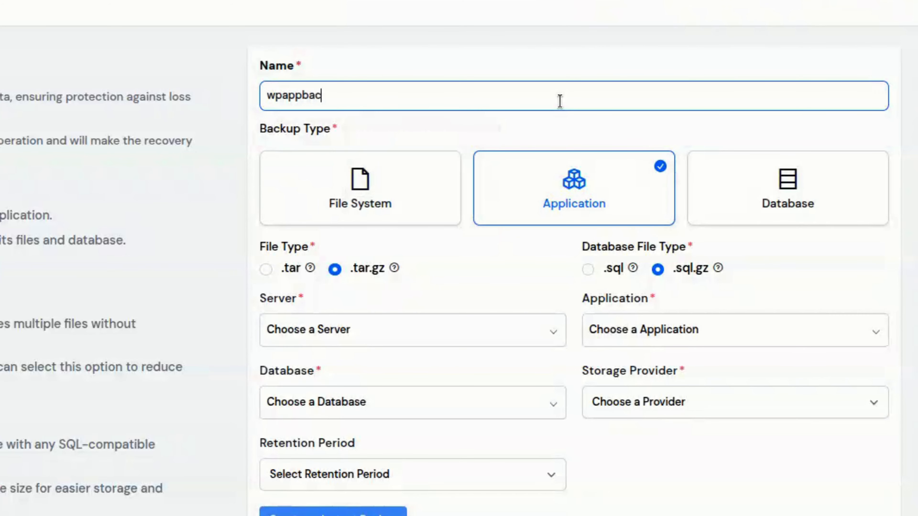
type("p")
left_click(444, 274)
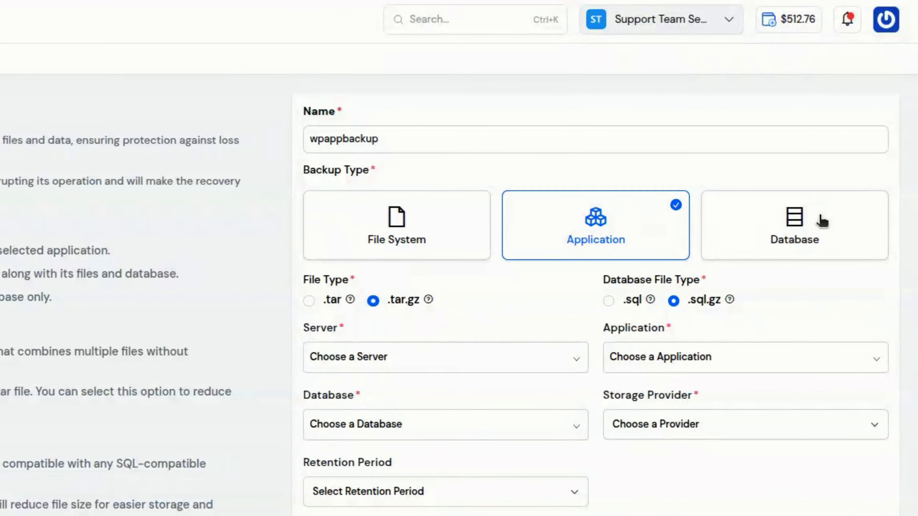
left_click(817, 209)
left_click(579, 228)
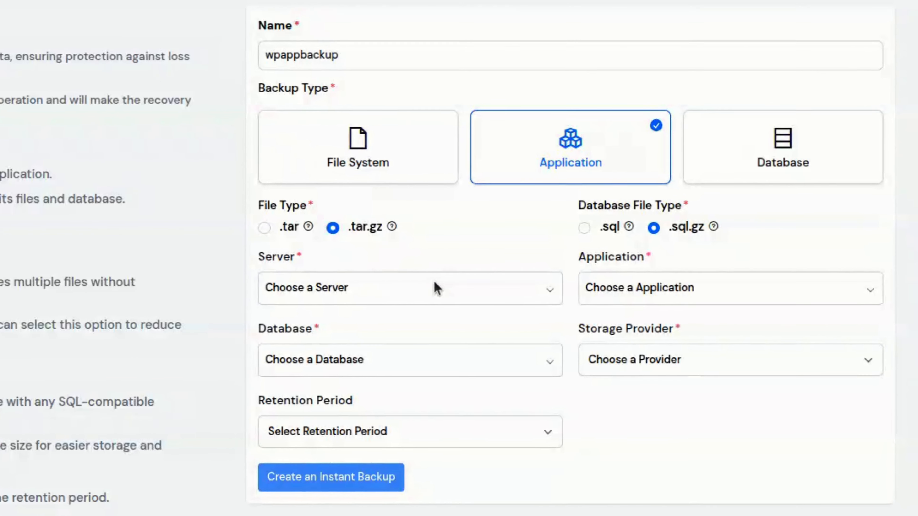
- Choose Support-server as the server and MyWPapp as the application to back up
left_click(432, 280)
left_click(397, 330)
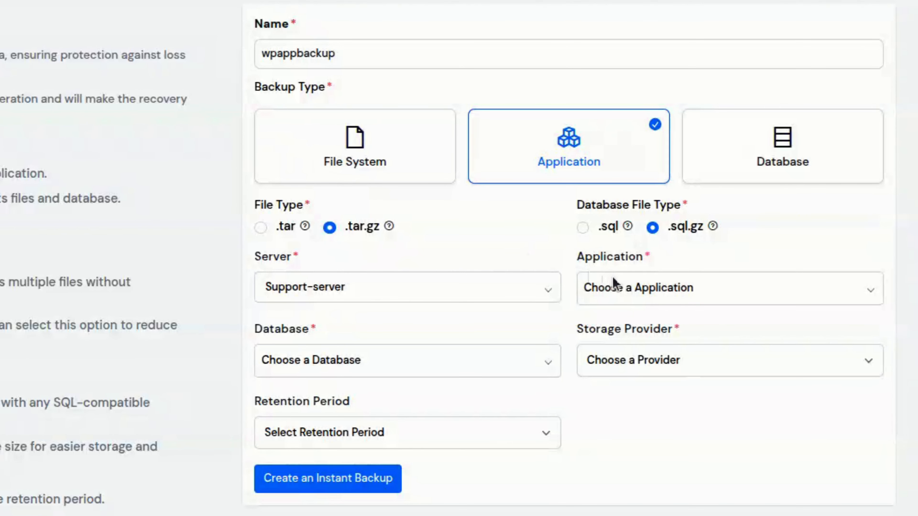
left_click(645, 291)
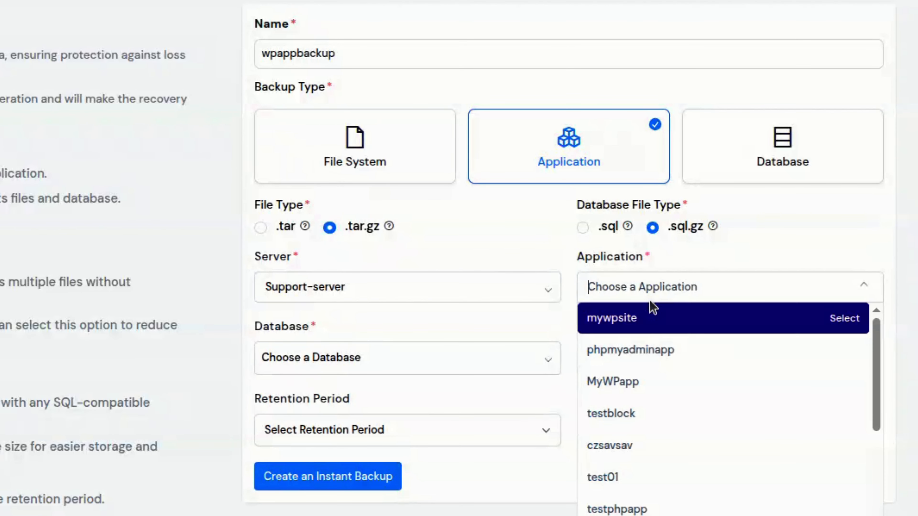
left_click(639, 384)
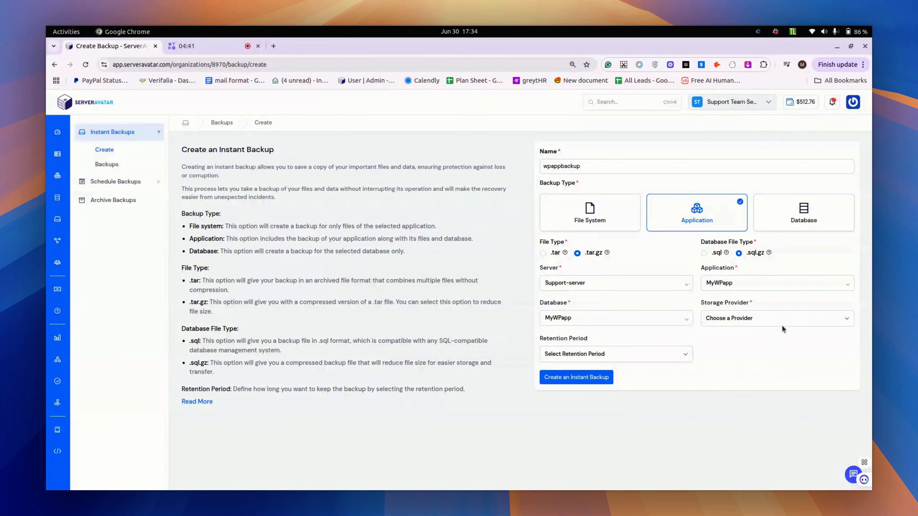
- Set the storage provider to ServerAvatar and the retention period to 1 week, and create the instant backup
left_click(783, 317)
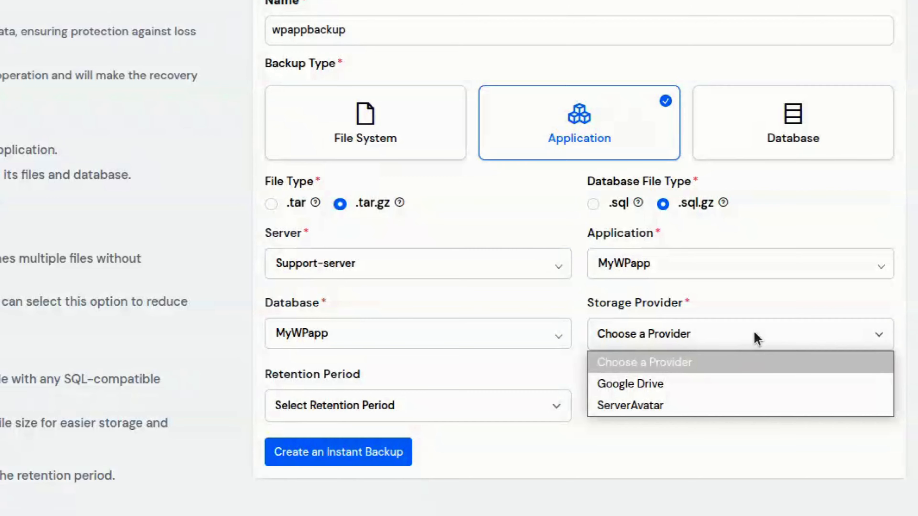
left_click(757, 405)
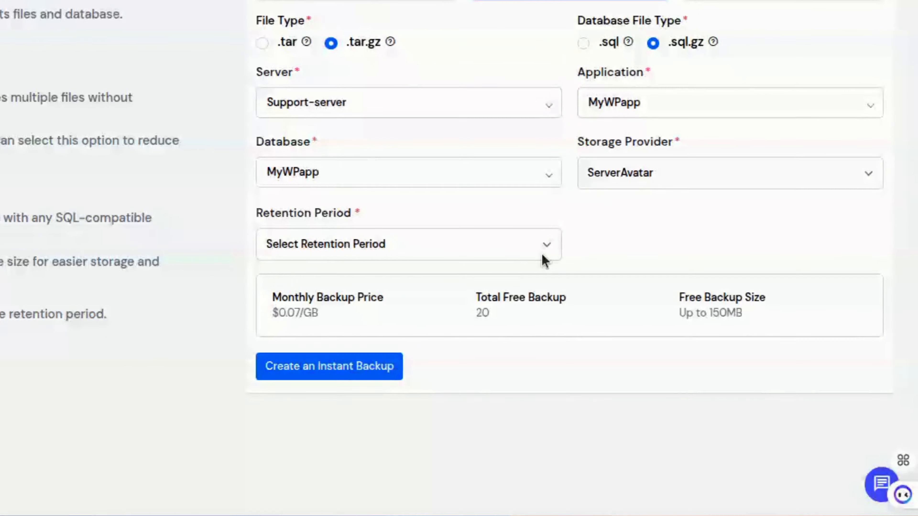
left_click(683, 360)
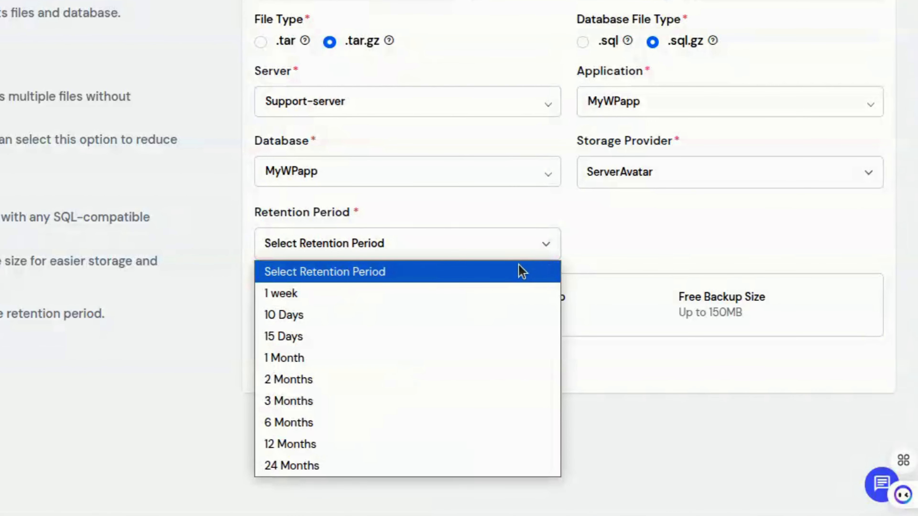
left_click(346, 303)
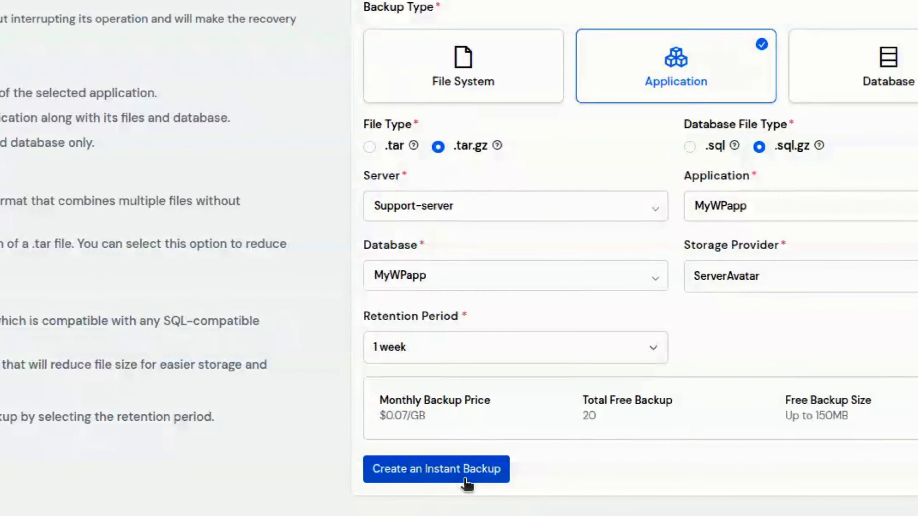
left_click(589, 419)
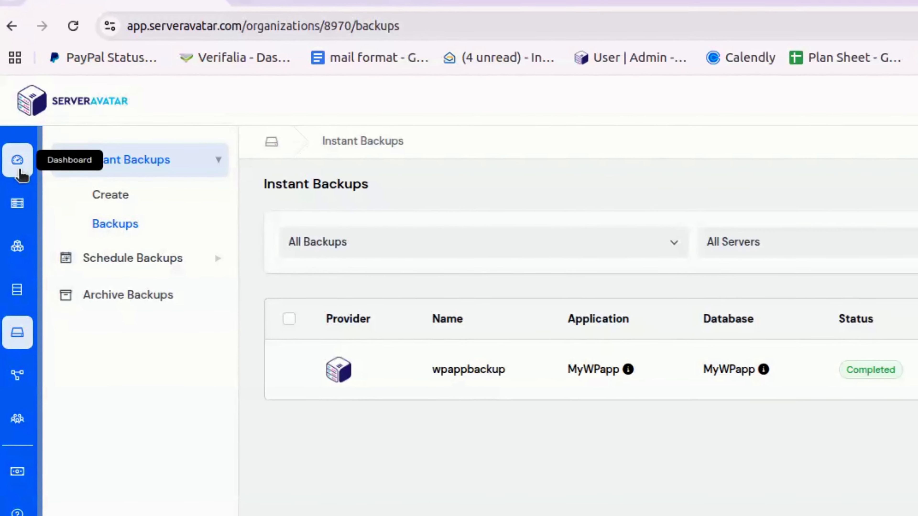
- Open the application dashboard of MyWPapp (mywpapp.litesa.site) on Support-server
left_click(25, 154)
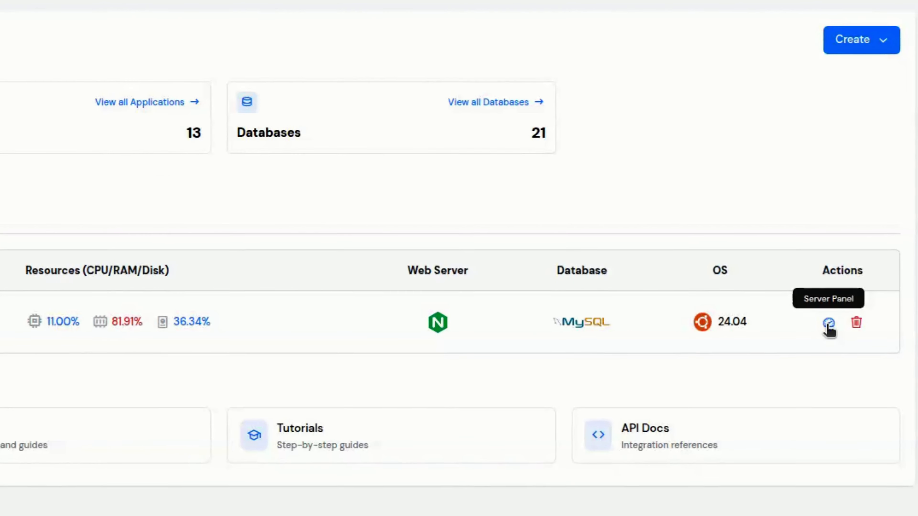
left_click(826, 317)
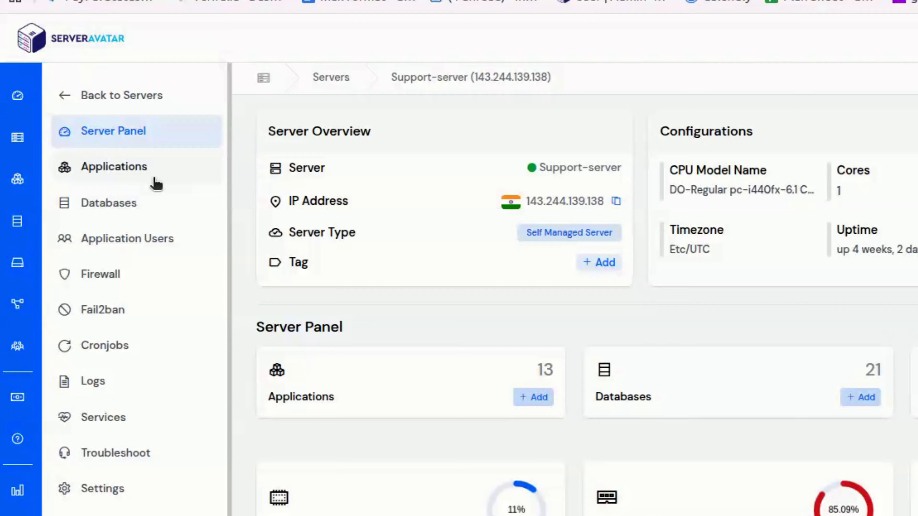
left_click(155, 179)
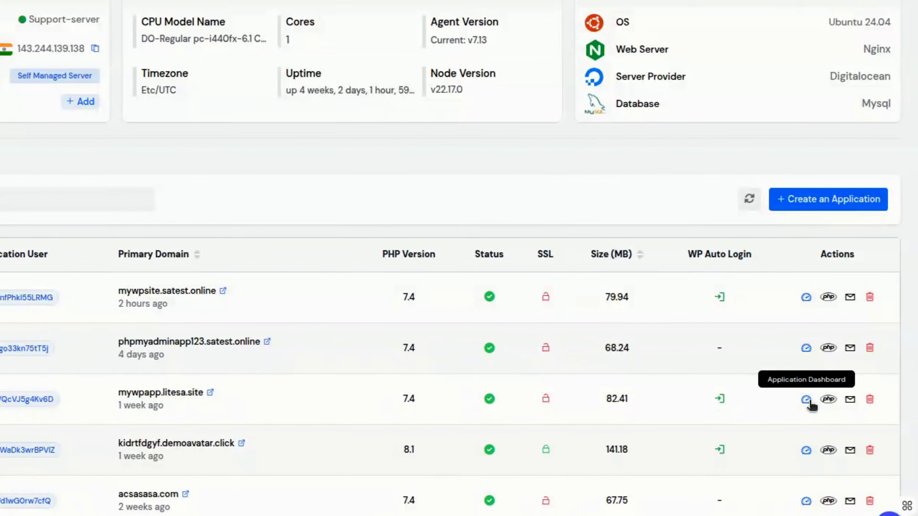
left_click(798, 398)
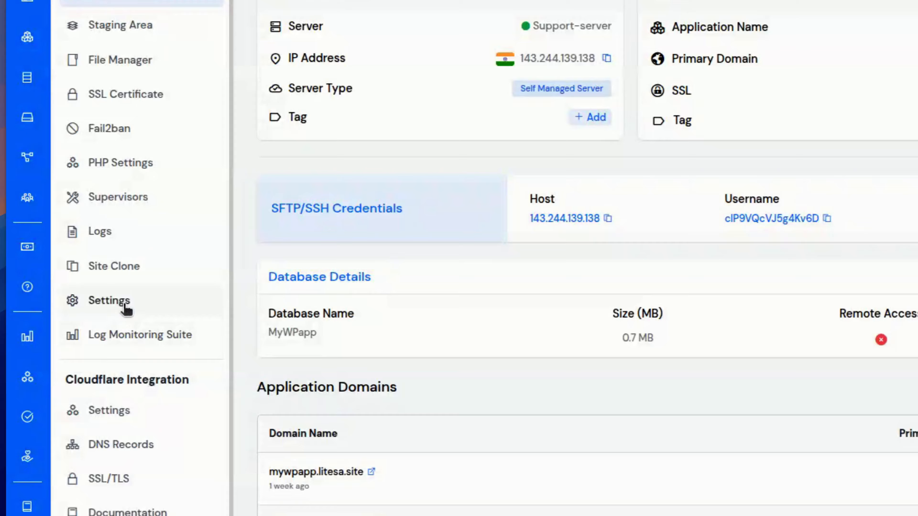
- Turn on maintenance mode in the MyWPapp application's settings
left_click(126, 308)
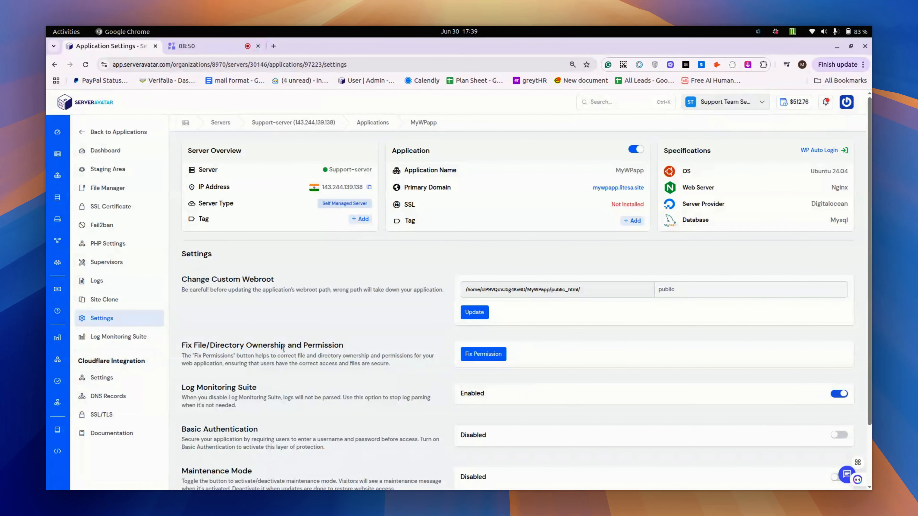
scroll(303, 340, "down", 2)
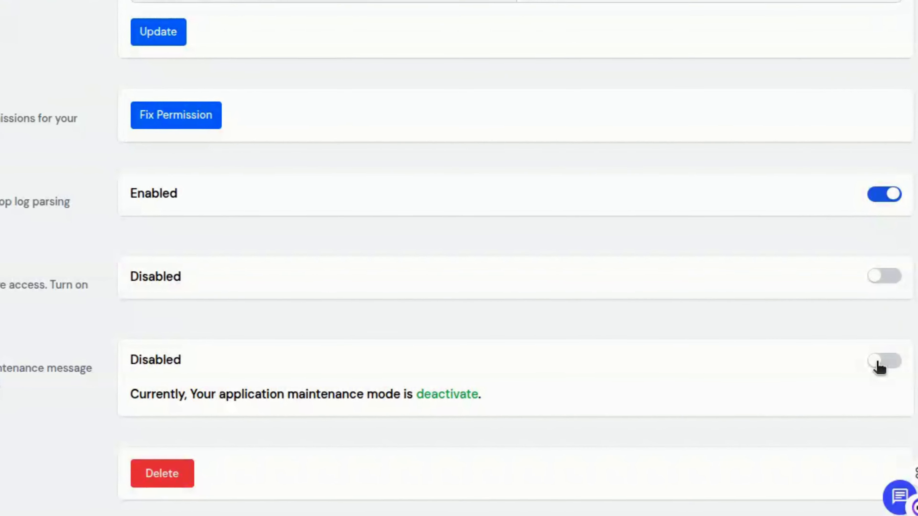
left_click(838, 406)
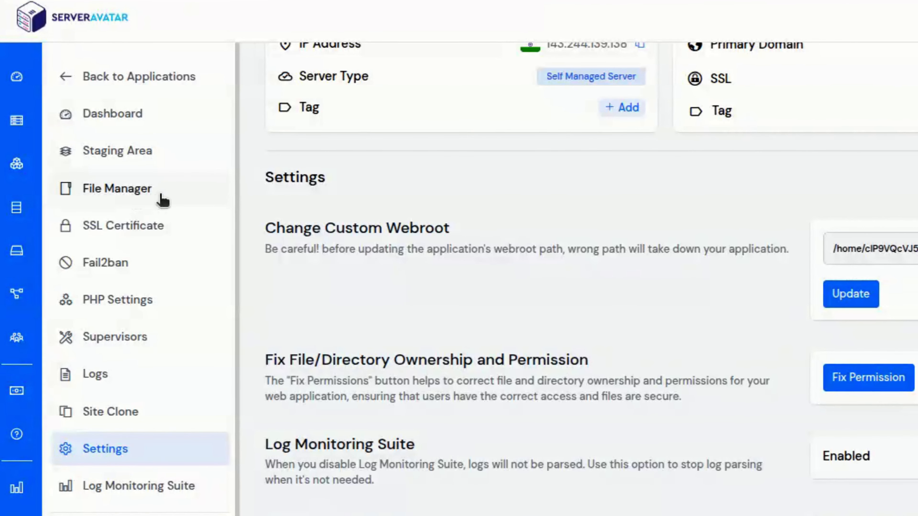
- Select the logs folder for deletion in MyWPapp's File Manager and cancel at the confirmation
left_click(162, 199)
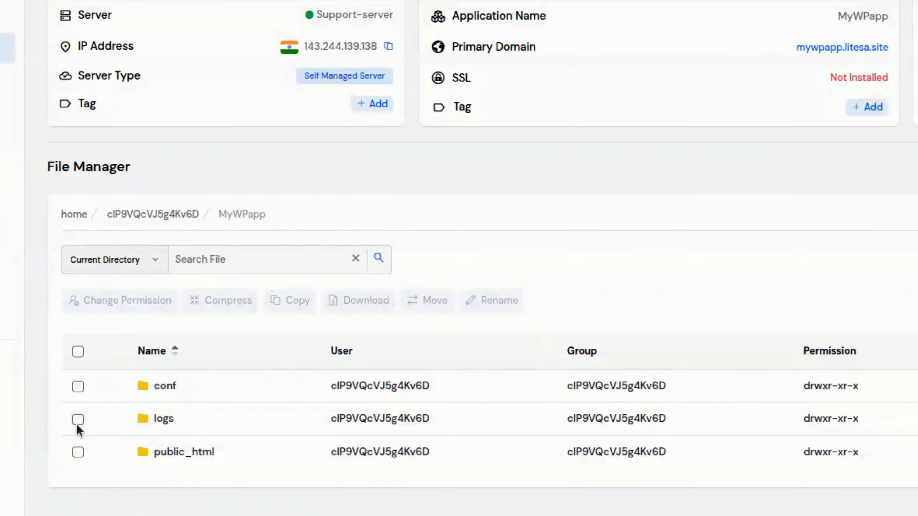
left_click(199, 395)
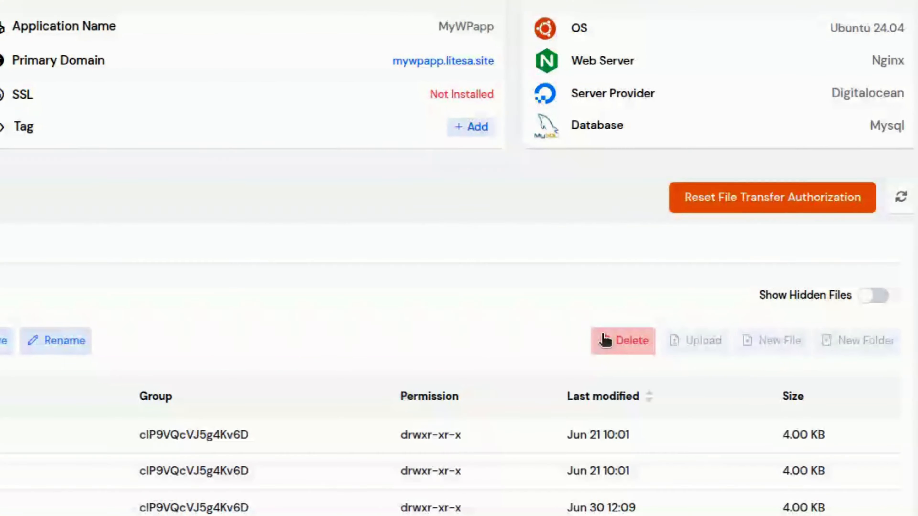
left_click(606, 340)
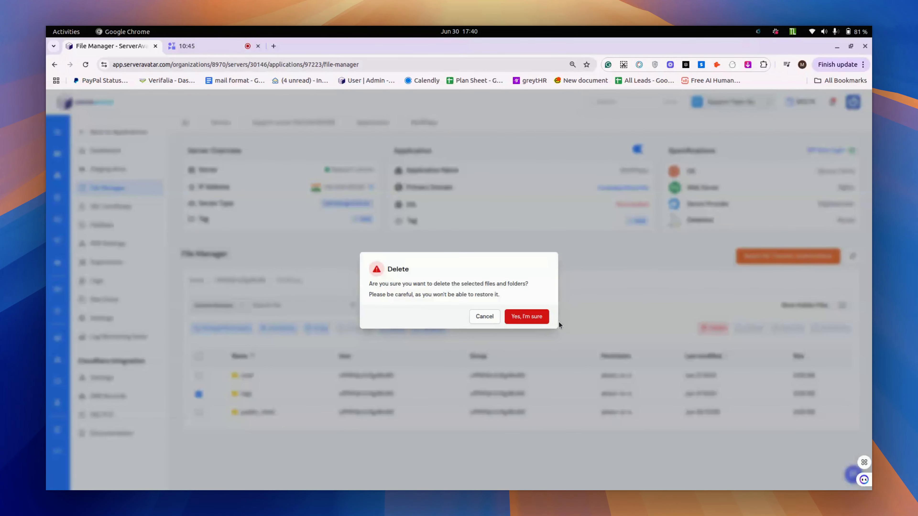
left_click(485, 316)
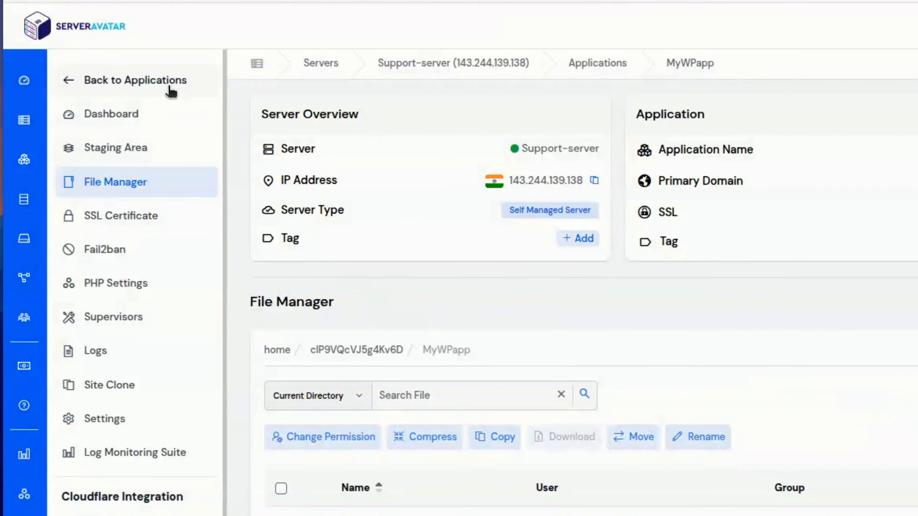
- Start a new application on Support-server and enter phpmyadminappfor as its application name
left_click(141, 132)
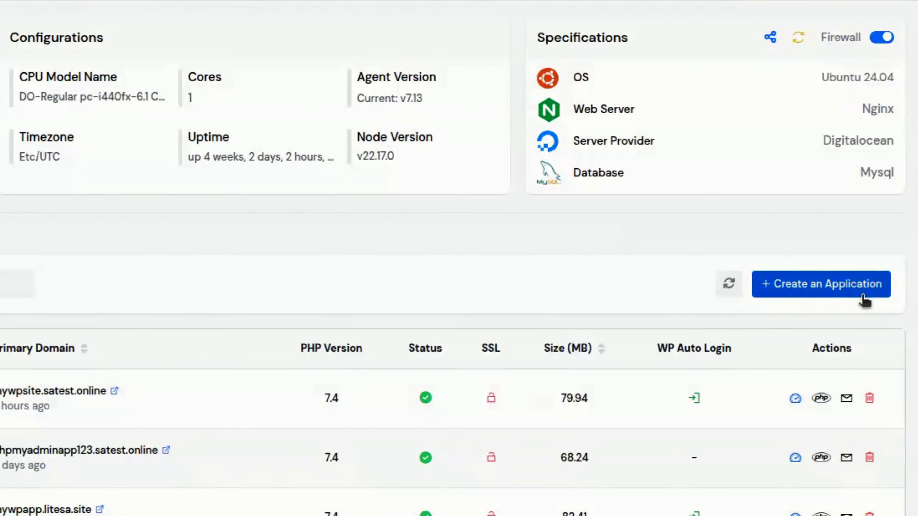
left_click(811, 283)
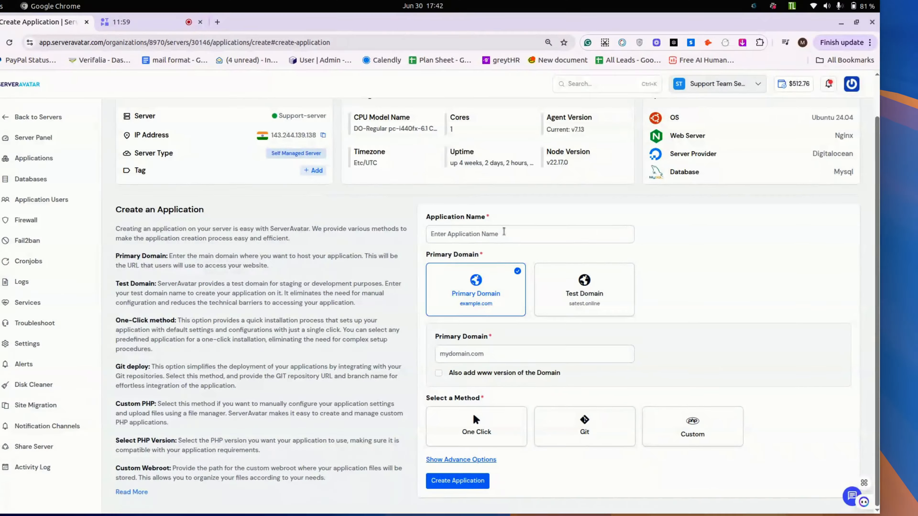
left_click(504, 233)
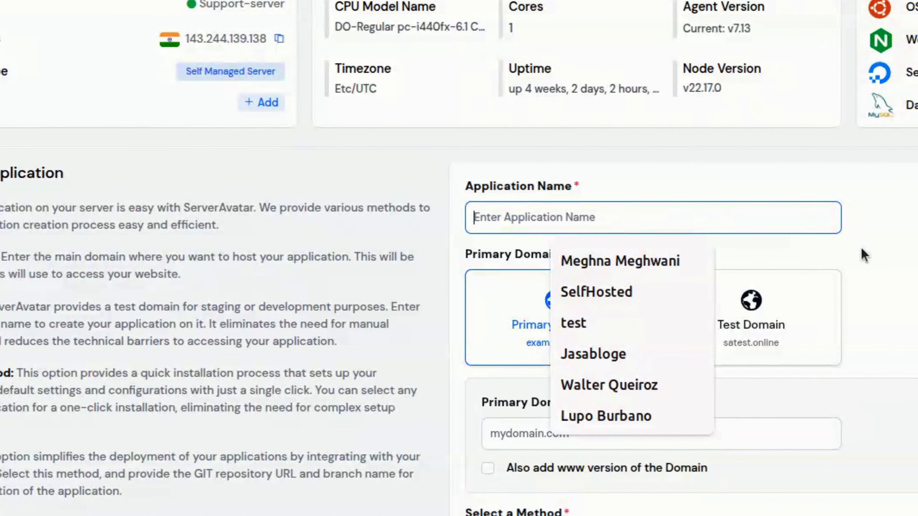
type("phpm")
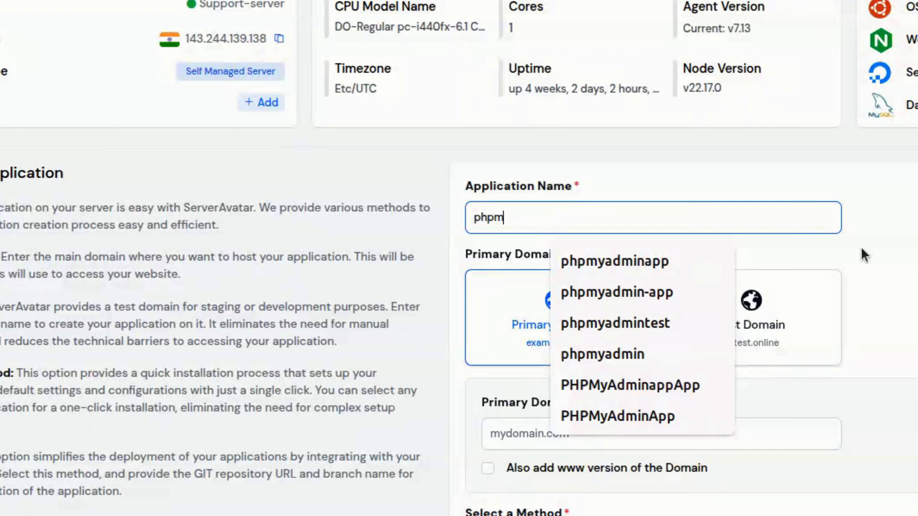
type("yadminapp")
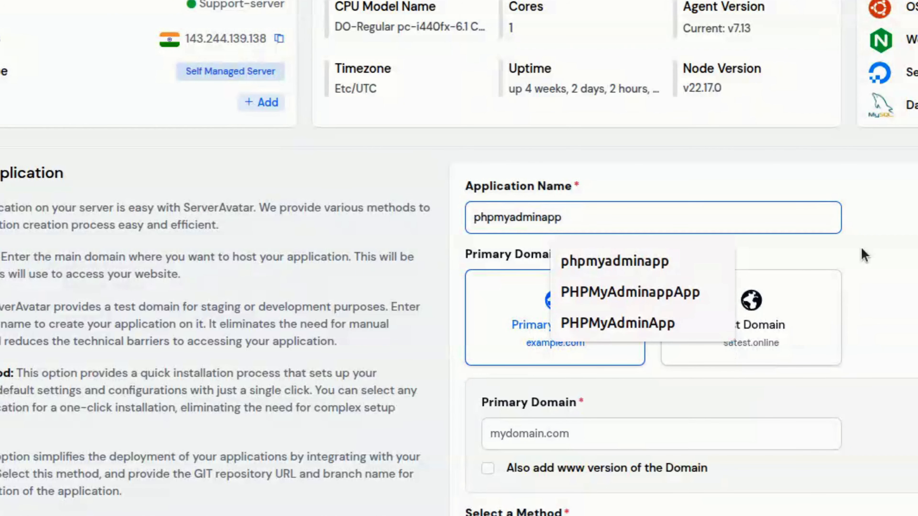
type("for")
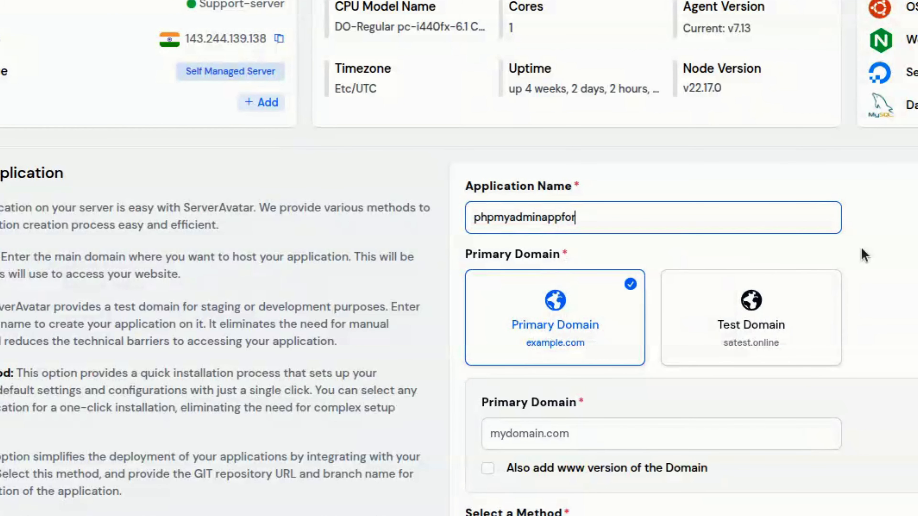